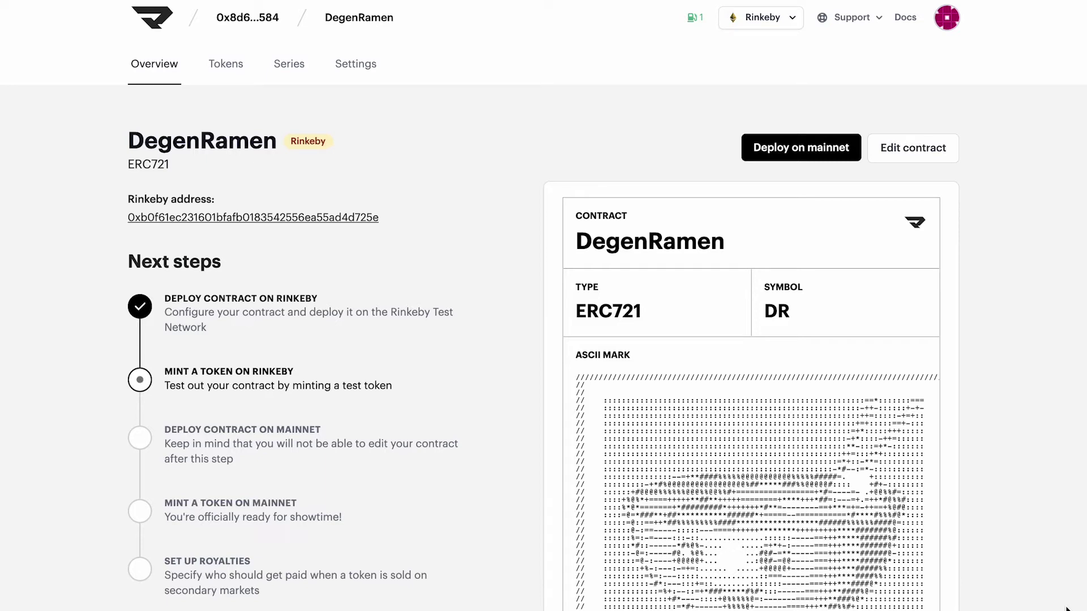
# Open a blank new-token form from the DegenRamen contract's Tokens tab
pyautogui.click(223, 62)
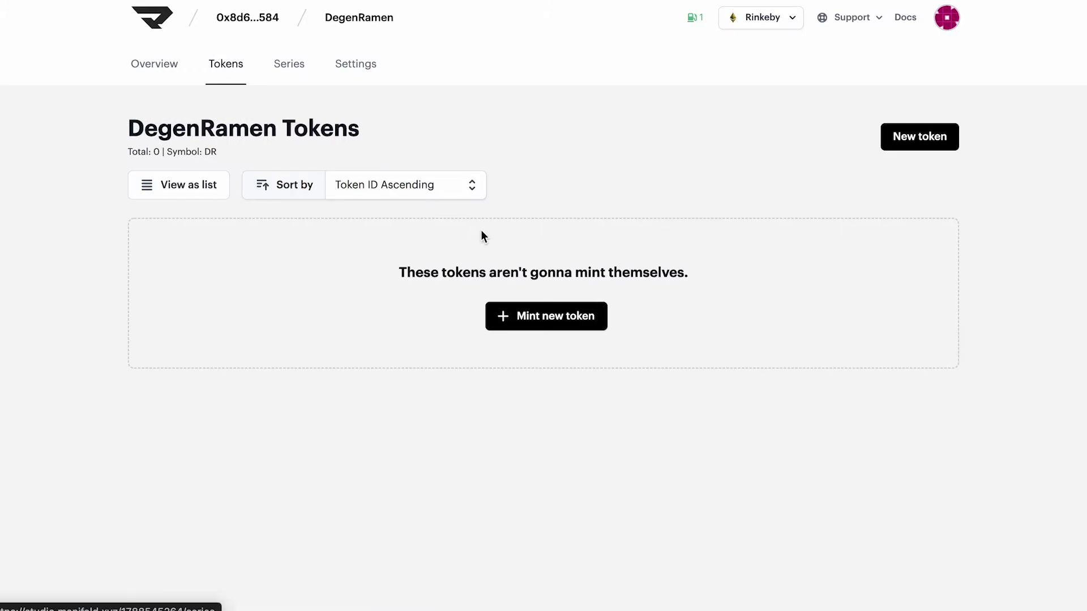
pyautogui.click(553, 315)
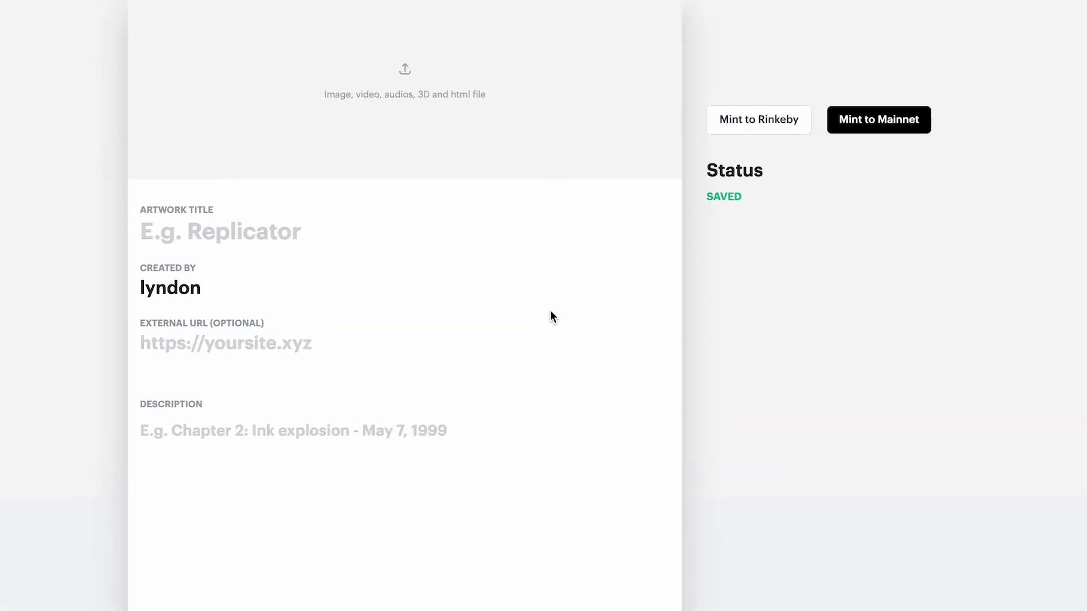
# Upload 000.jpg from the Desktop as the token's ramen-bowl artwork
pyautogui.click(422, 217)
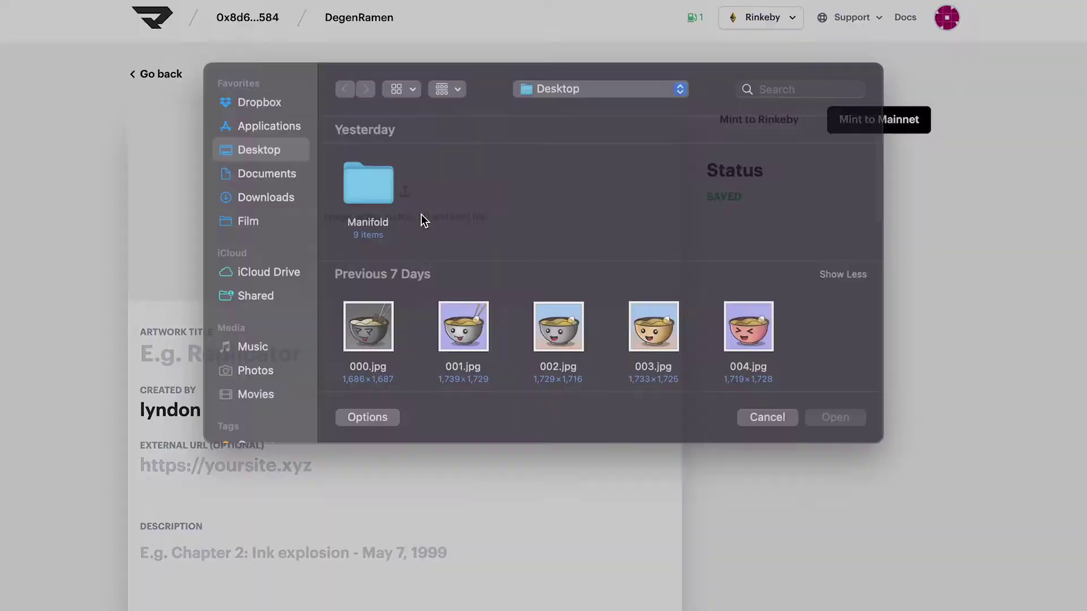
pyautogui.click(376, 350)
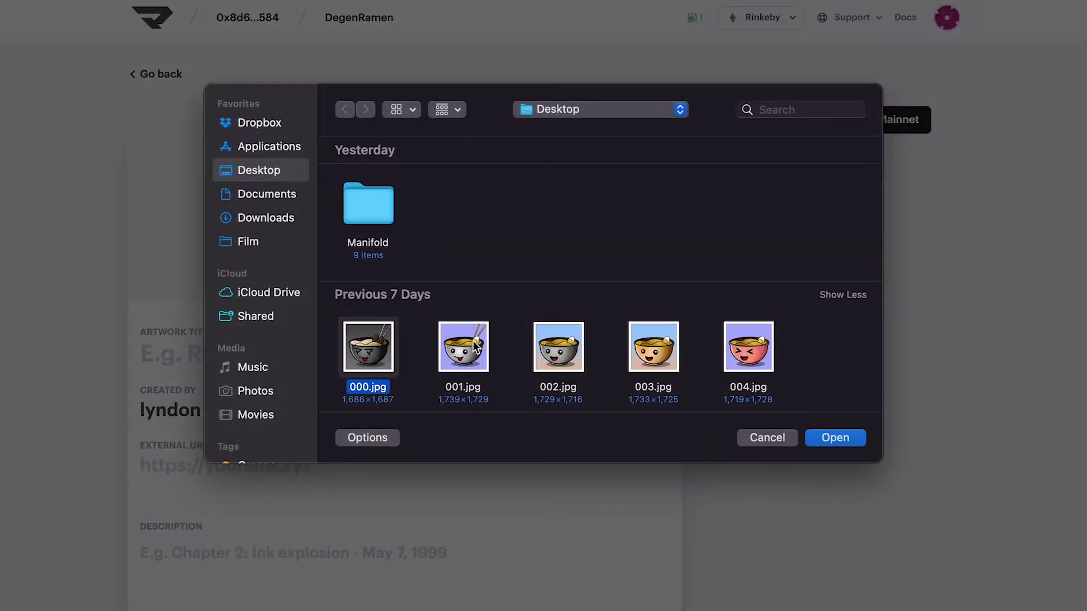
pyautogui.click(839, 437)
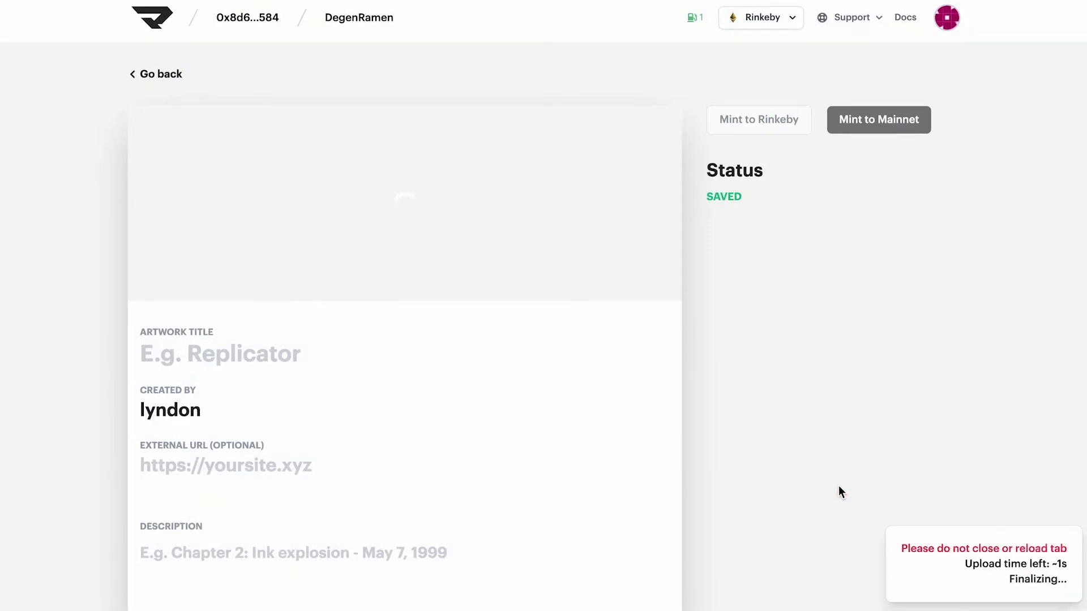
pyautogui.scroll(-1, 816, 526)
pyautogui.scroll(-3, 810, 544)
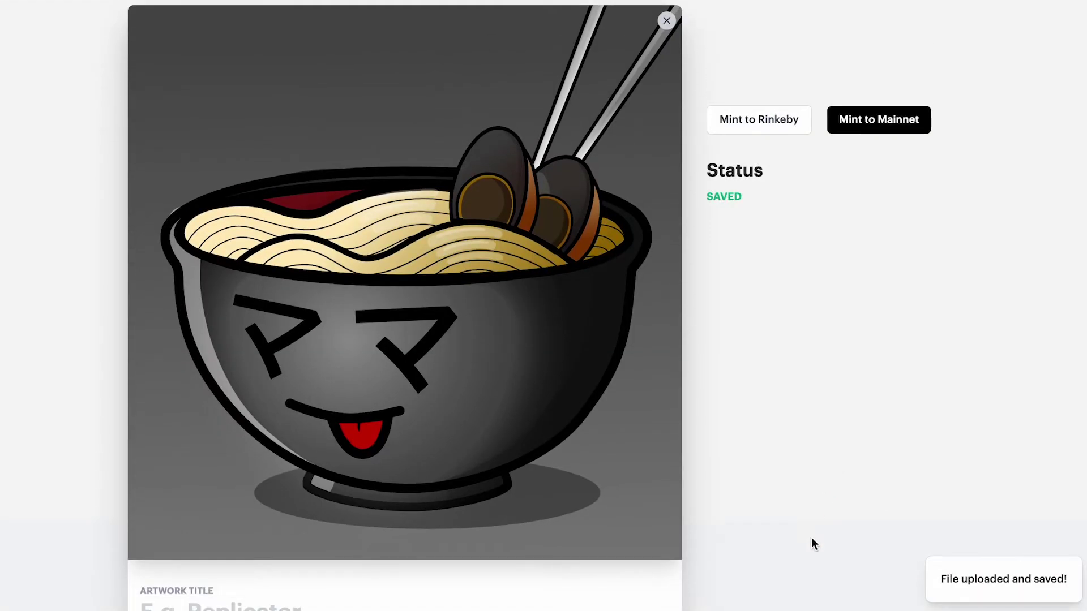
pyautogui.scroll(-1, 811, 542)
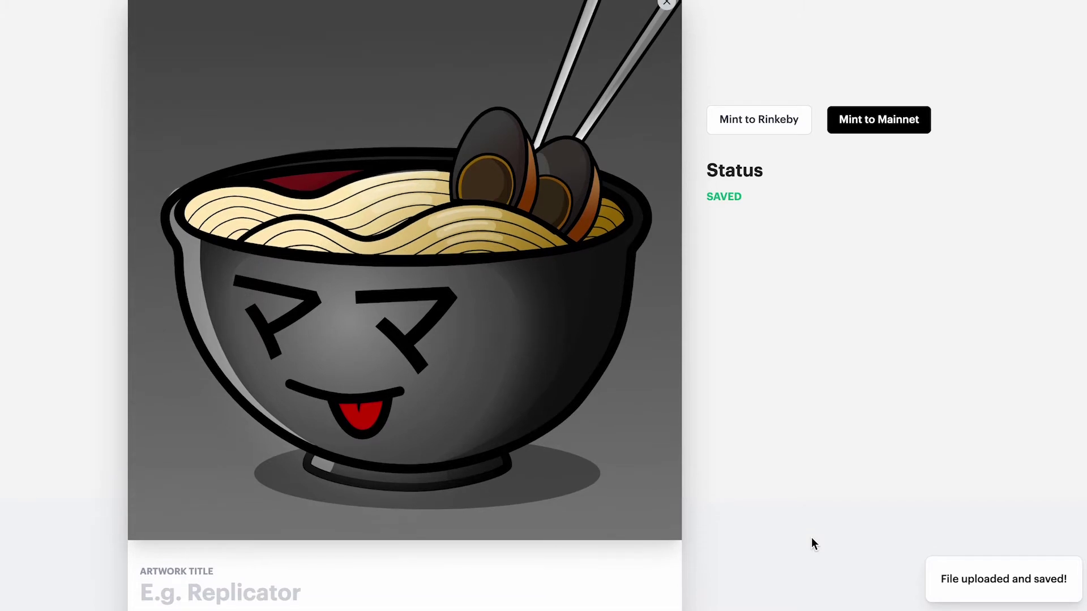
pyautogui.scroll(-1, 813, 543)
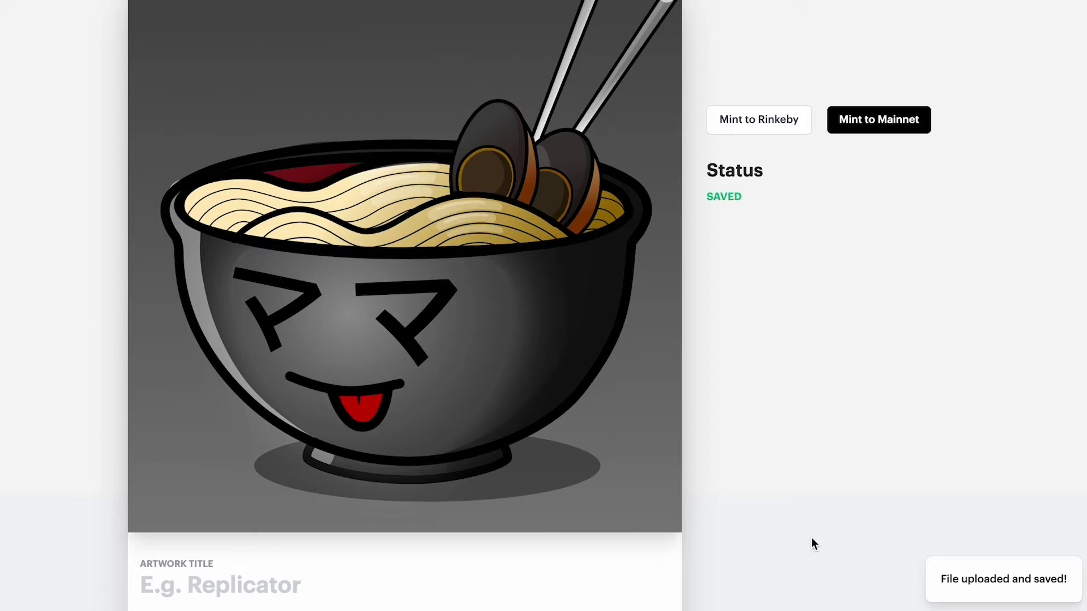
pyautogui.scroll(-3, 812, 544)
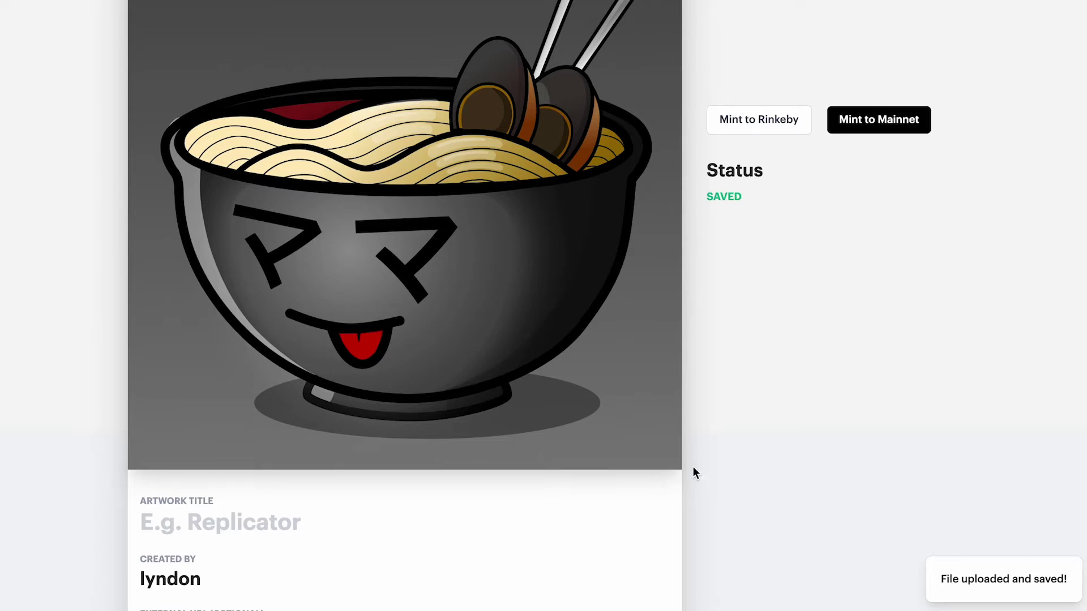
pyautogui.scroll(-5, 358, 485)
# Enter 'Mr. Degen Ramen' as the artwork title
pyautogui.click(231, 315)
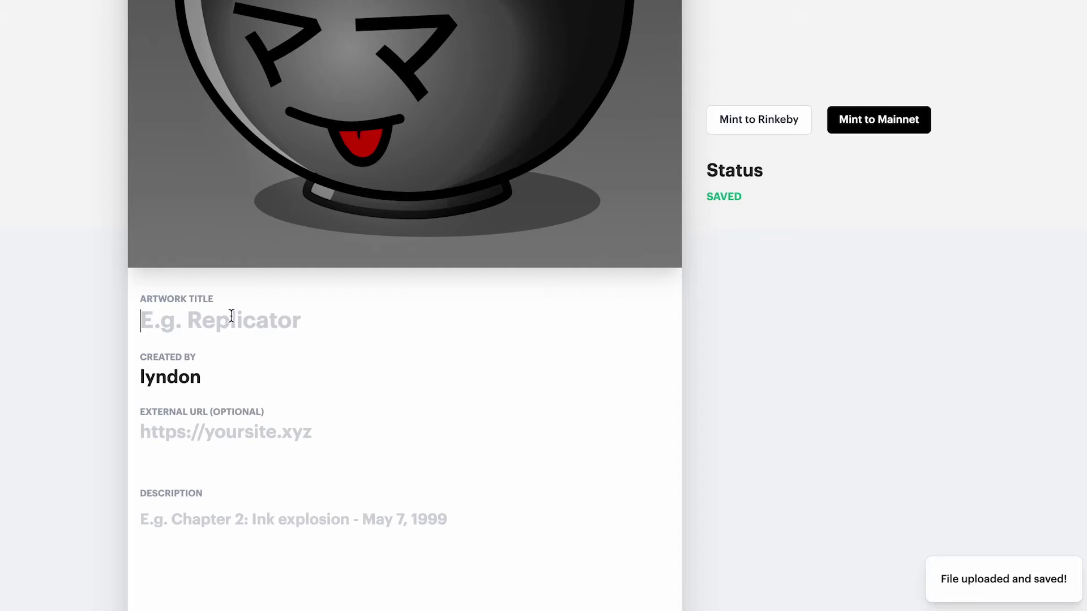
pyautogui.write('Mr. Degen Ramen')
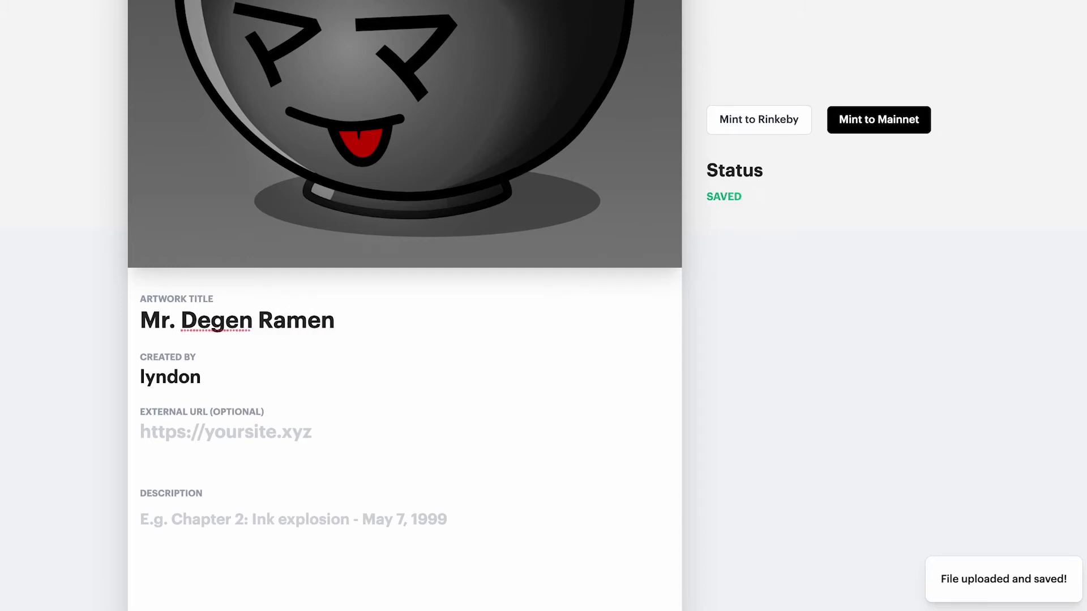
pyautogui.scroll(-2, 272, 417)
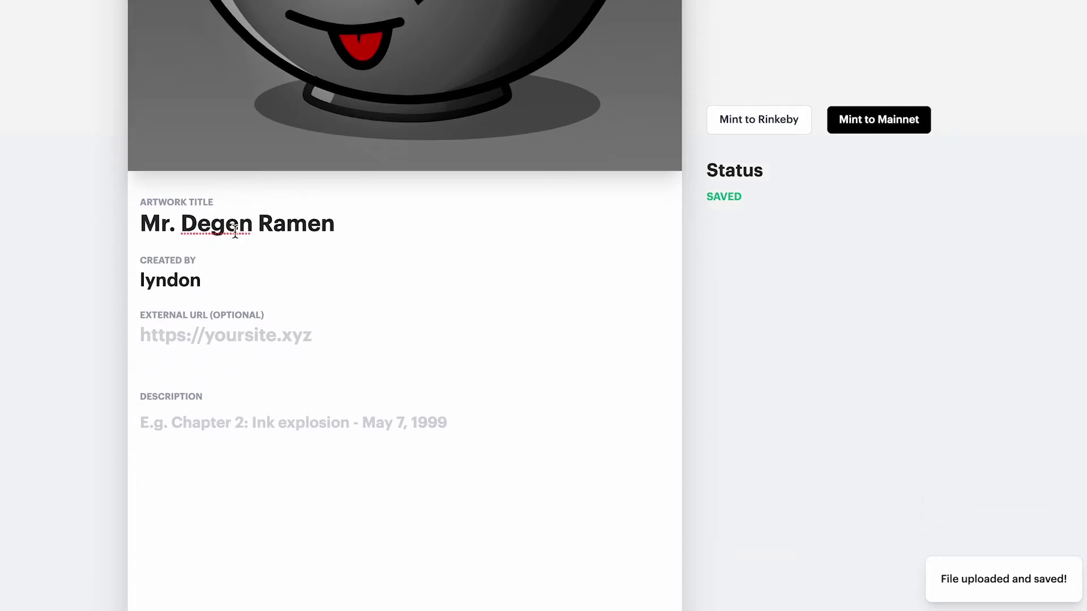
pyautogui.scroll(-1, 379, 293)
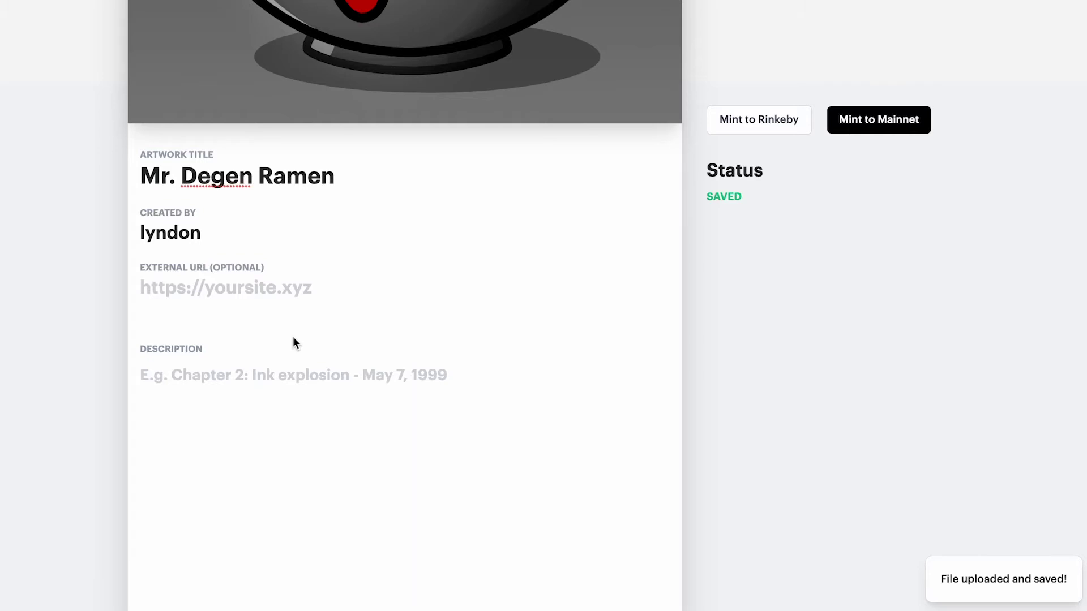
# Set the description to 'Mr. Degen Ramen like spicy broth.'
pyautogui.click(260, 362)
pyautogui.scroll(-2, 264, 479)
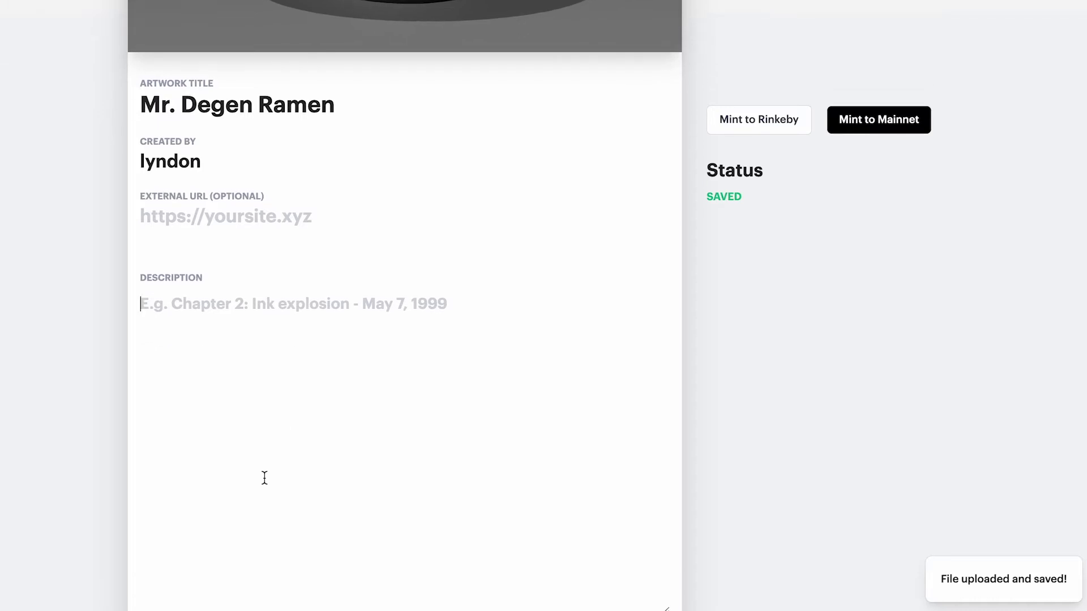
pyautogui.write('Mr')
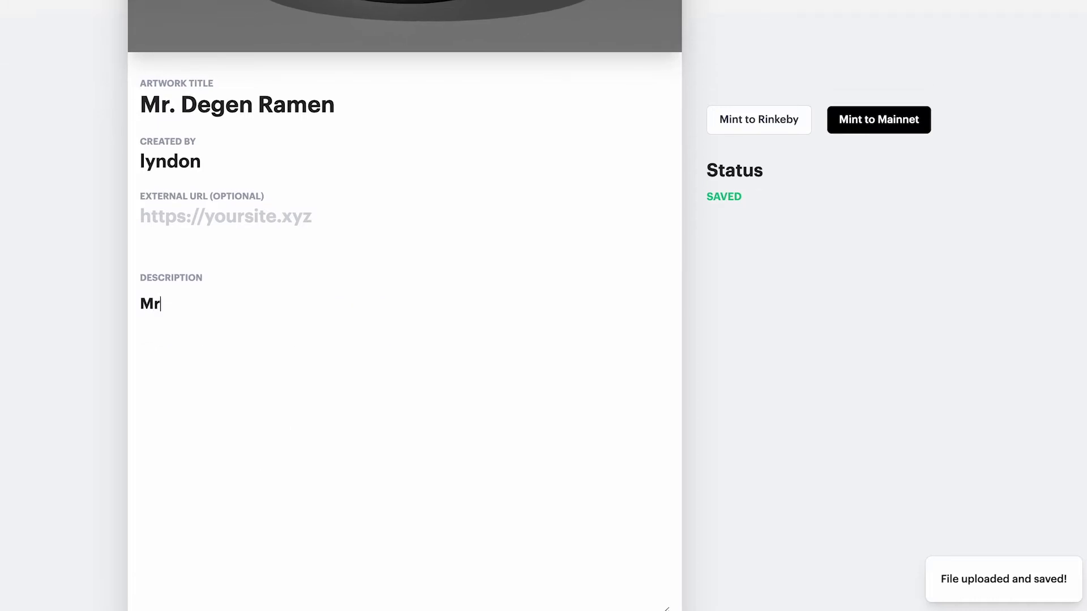
pyautogui.write('. Degen Ramen like ')
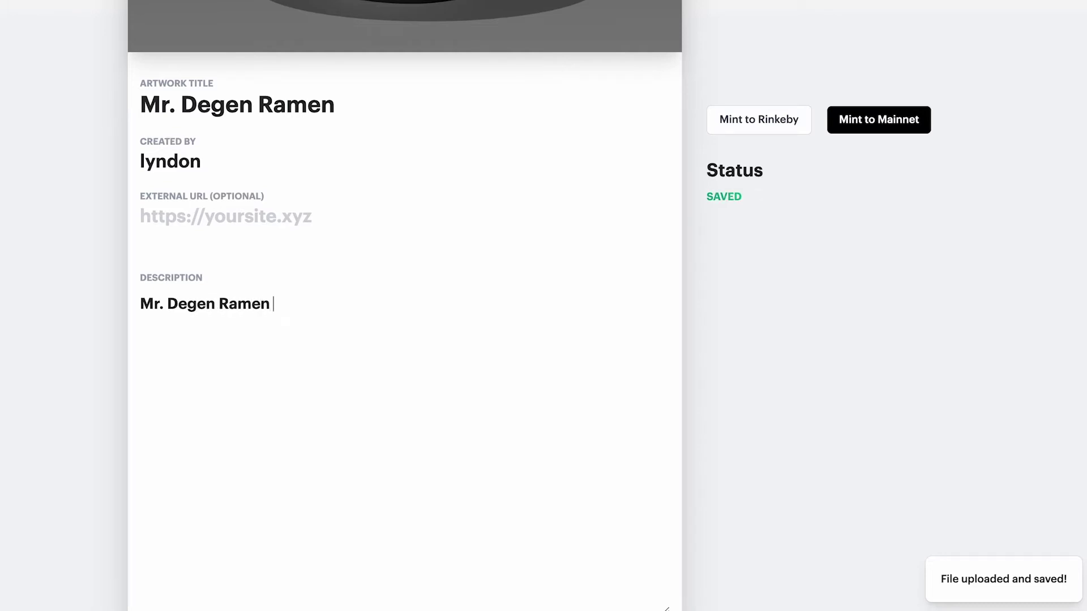
pyautogui.write('spicy ')
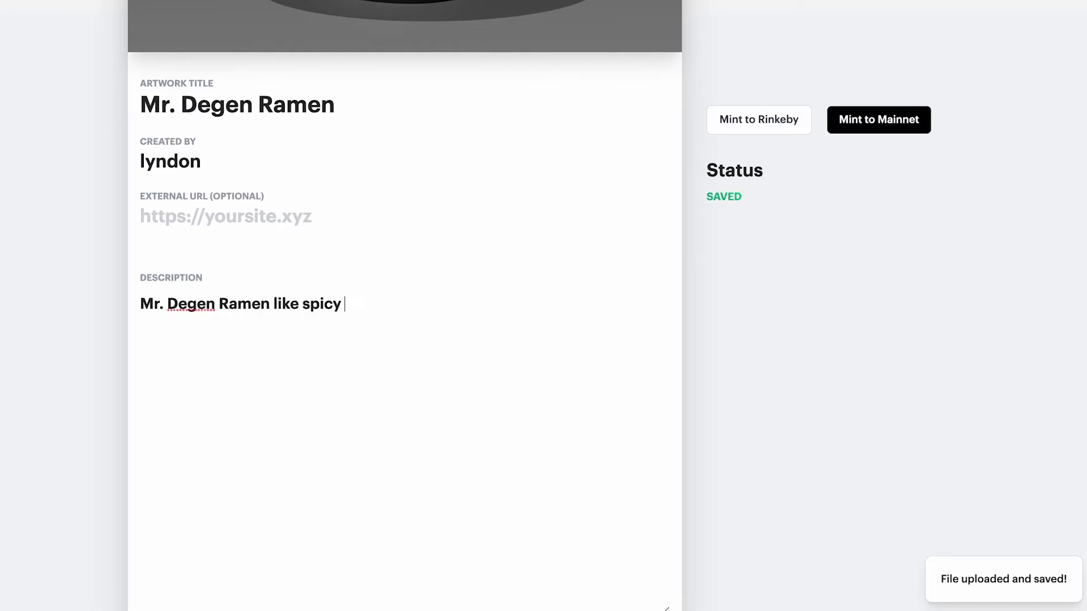
pyautogui.write('broth.')
pyautogui.scroll(-3, 400, 566)
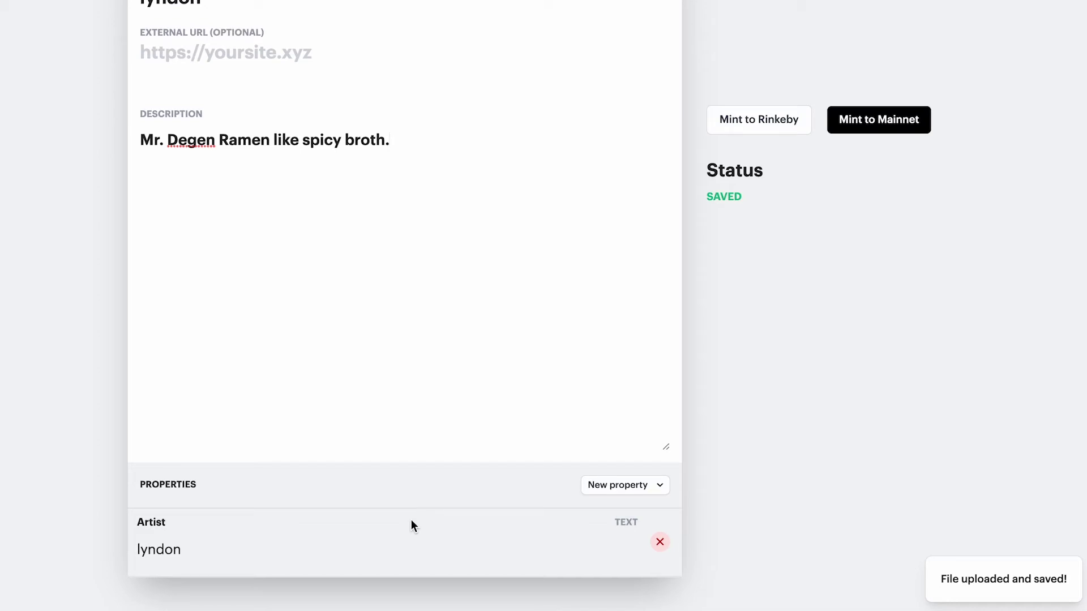
# Add a Text property named 'Bowl' with the value 'The Manibowl'
pyautogui.click(601, 490)
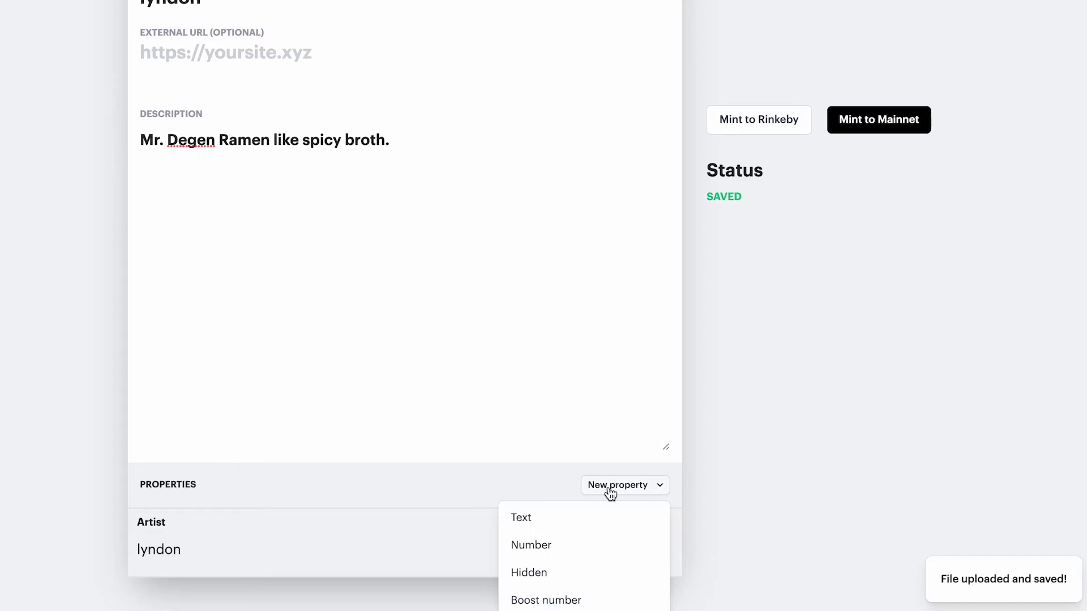
pyautogui.click(587, 516)
pyautogui.scroll(-2, 587, 512)
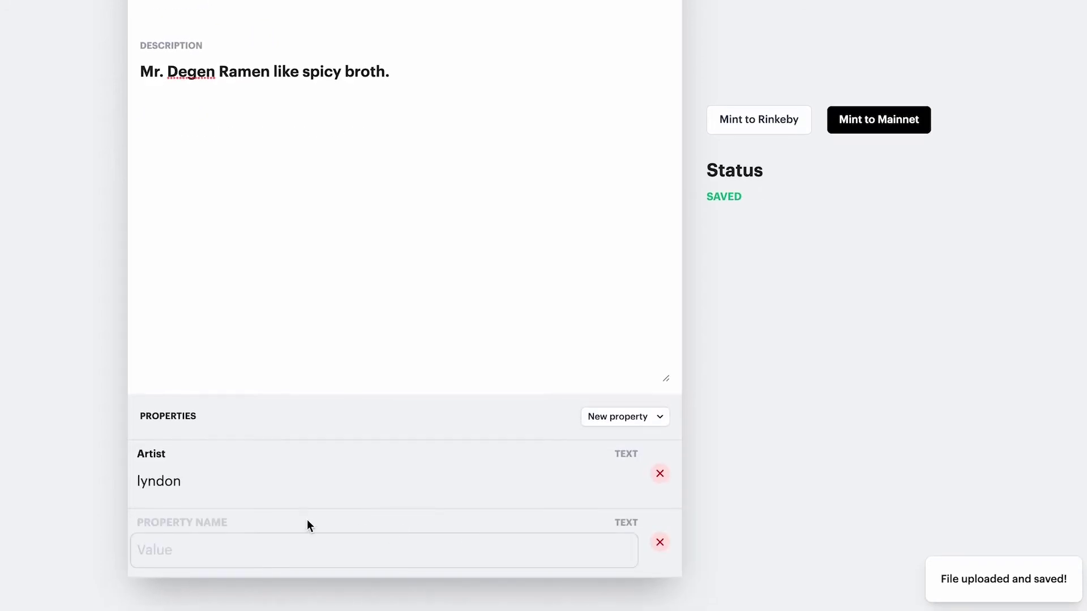
pyautogui.click(223, 518)
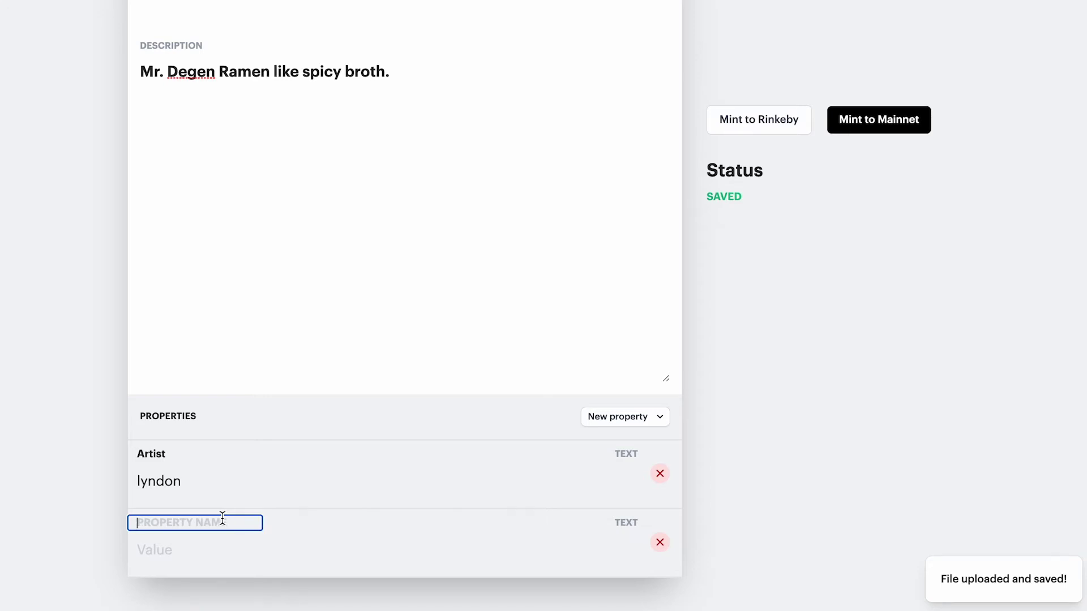
pyautogui.write('Bowl')
pyautogui.scroll(10, 282, 325)
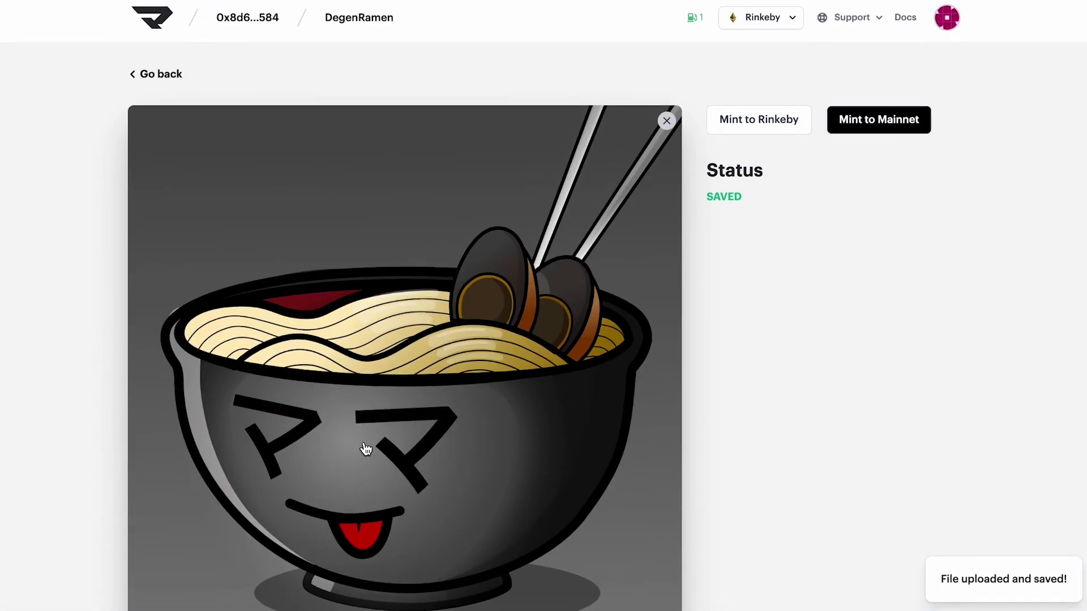
pyautogui.scroll(-10, 365, 453)
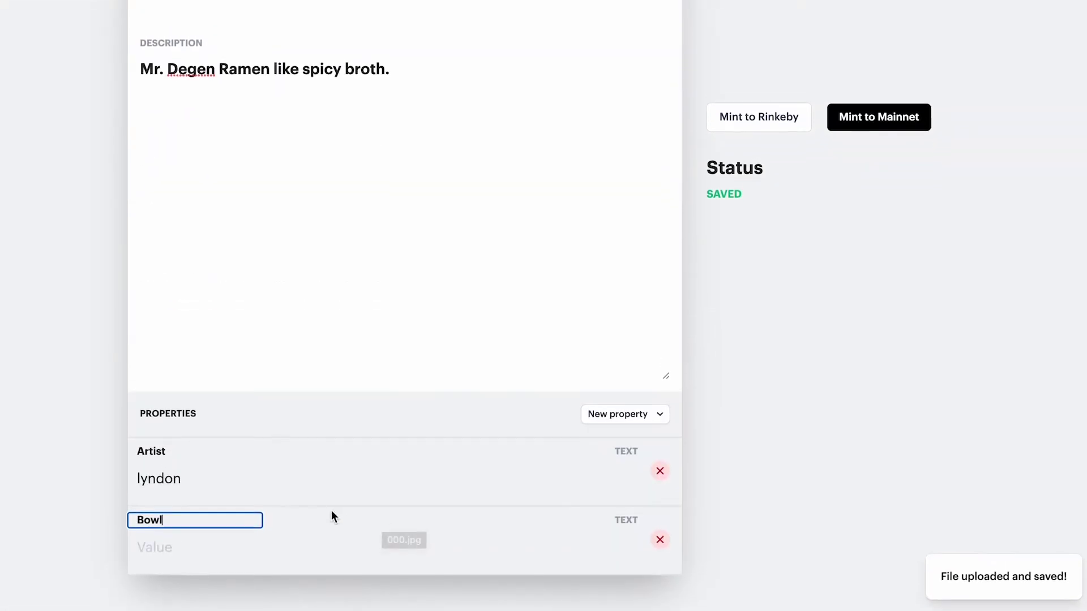
pyautogui.click(238, 549)
pyautogui.write('The')
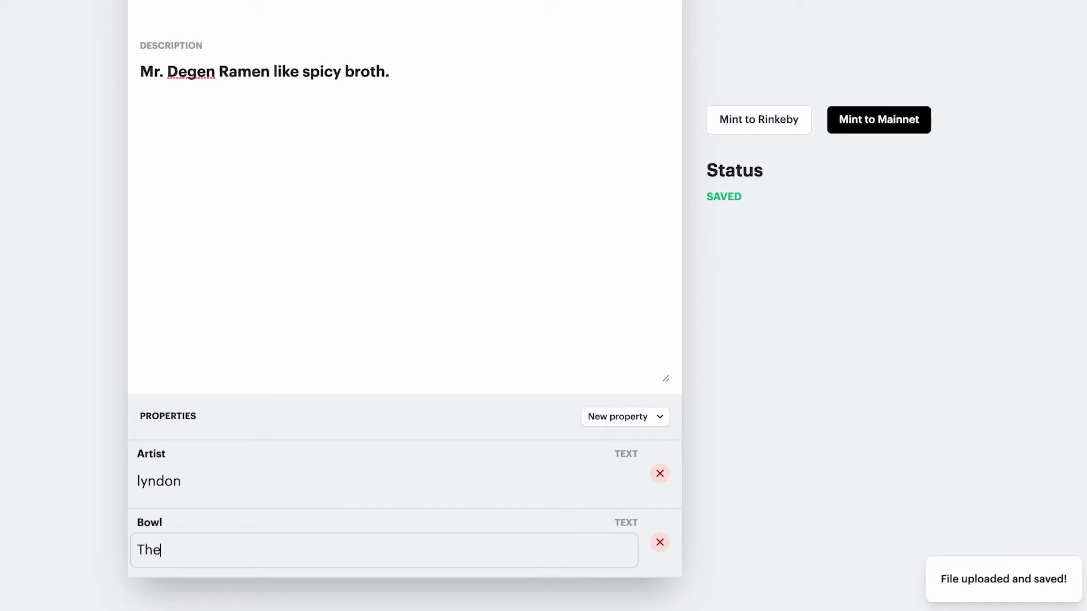
pyautogui.write(' Manibowl')
pyautogui.click(660, 422)
# Add a hidden property 'Secret Sauce' with the value 'Wasabi'
pyautogui.click(602, 504)
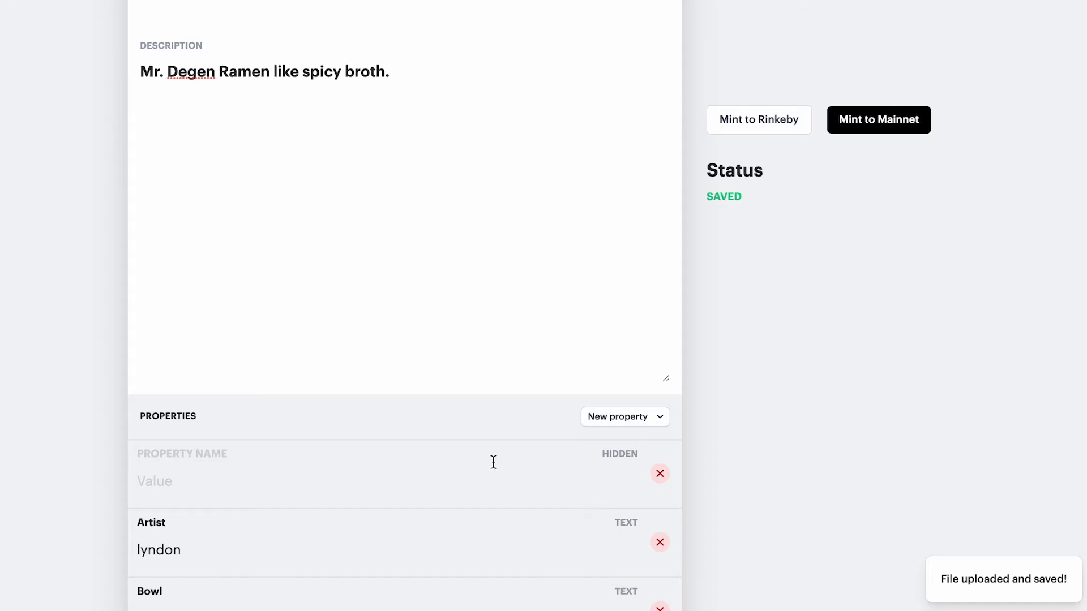
pyautogui.click(172, 453)
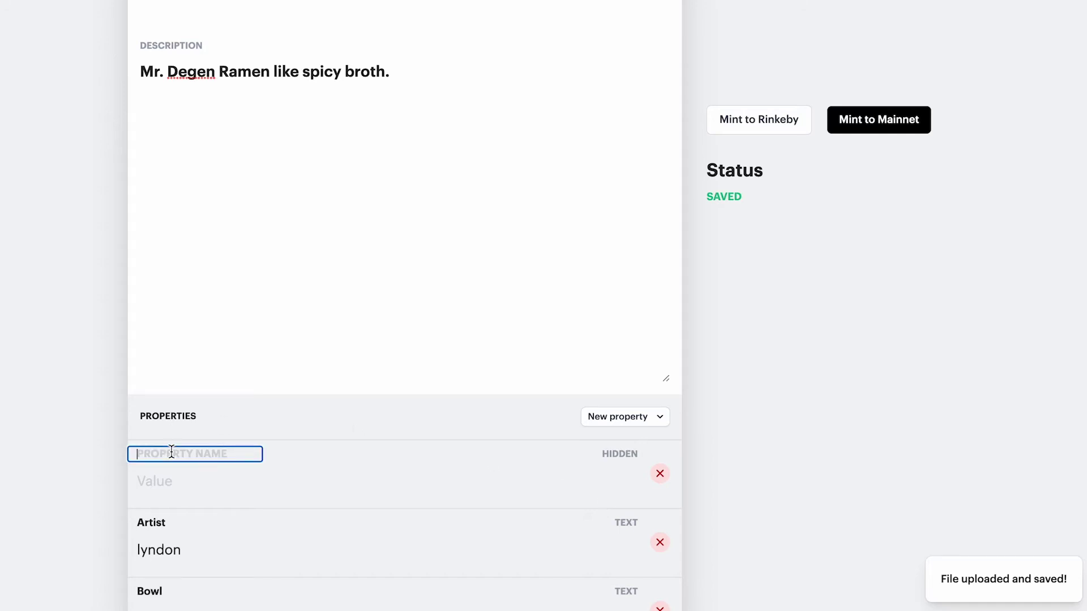
pyautogui.write('Secret Sauce')
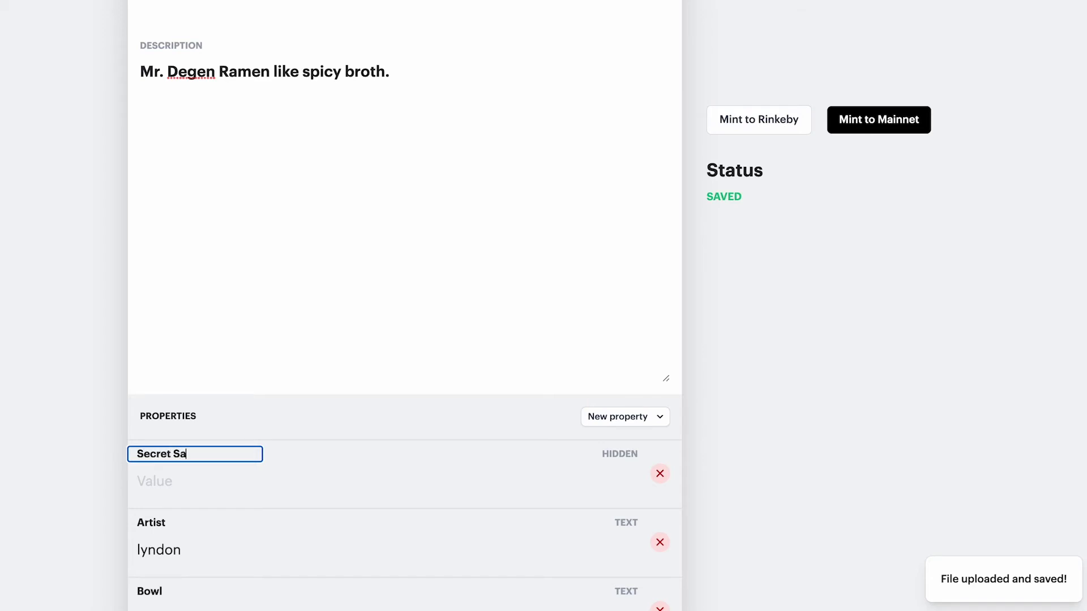
pyautogui.click(167, 482)
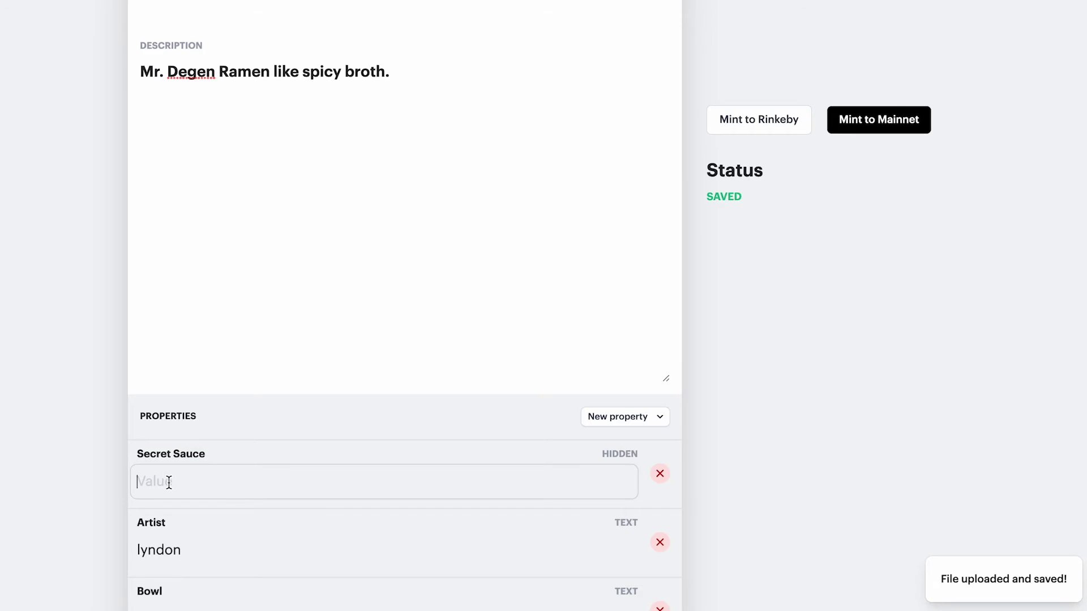
pyautogui.write('Wasabi')
pyautogui.scroll(-2, 291, 468)
pyautogui.click(715, 462)
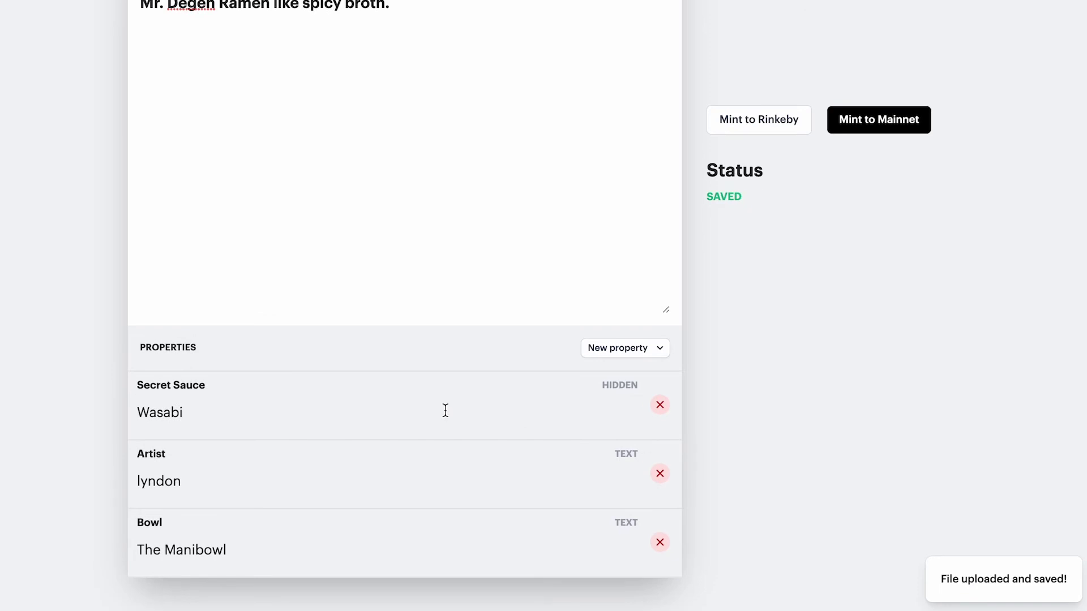
pyautogui.scroll(15, 474, 343)
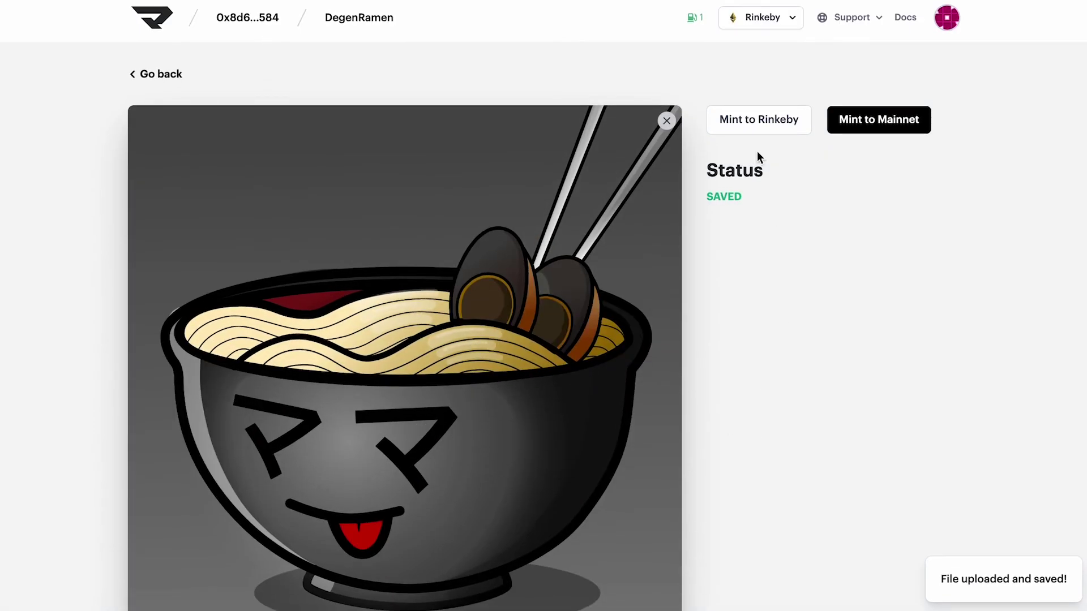
# Mint one edition to yourself on Rinkeby and approve it in MetaMask
pyautogui.click(770, 120)
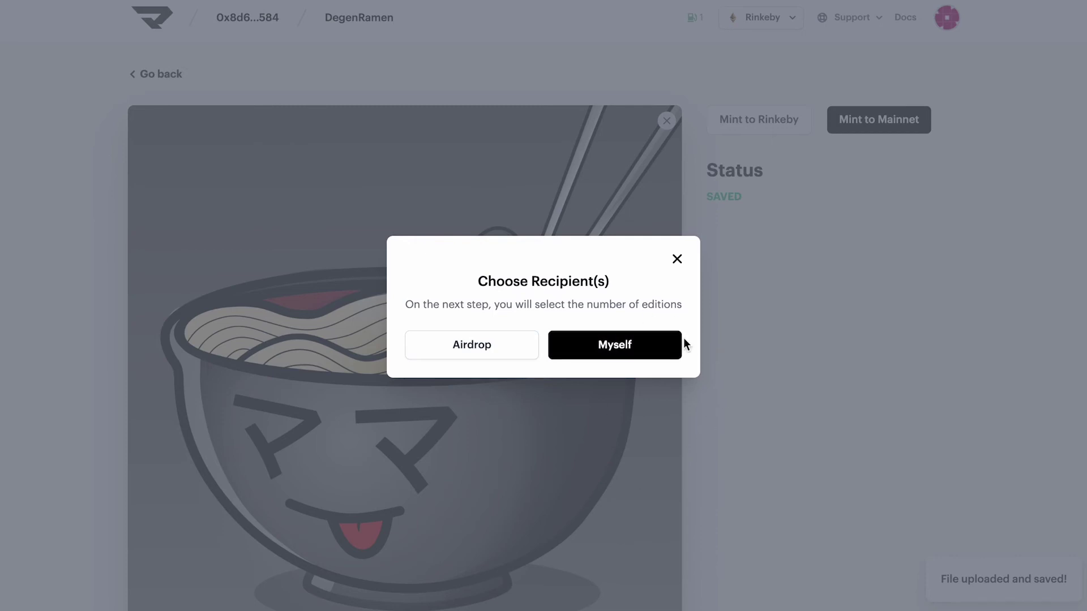
pyautogui.click(652, 345)
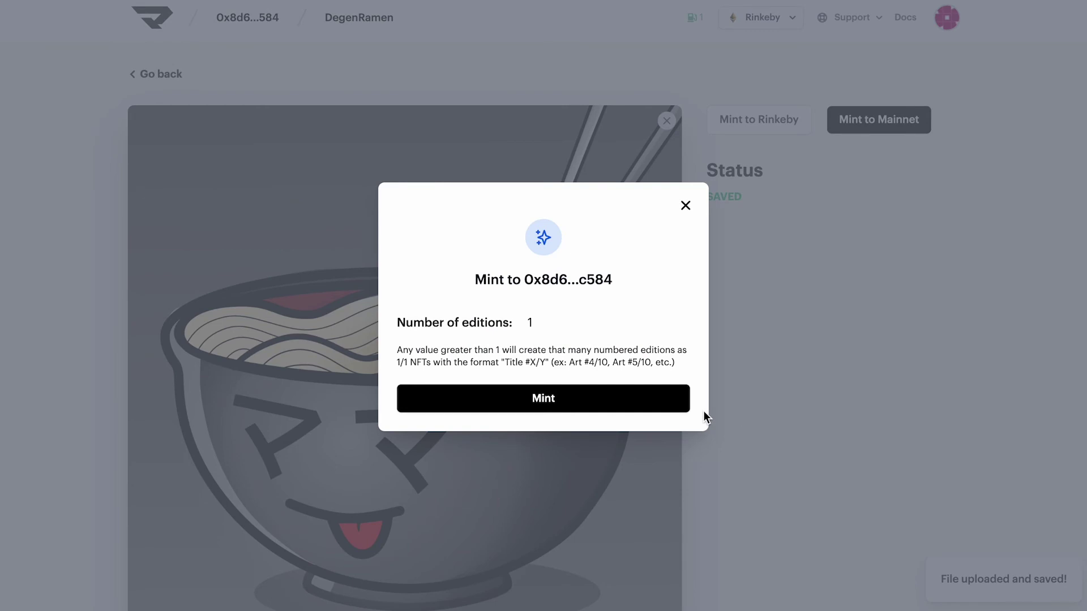
pyautogui.click(638, 418)
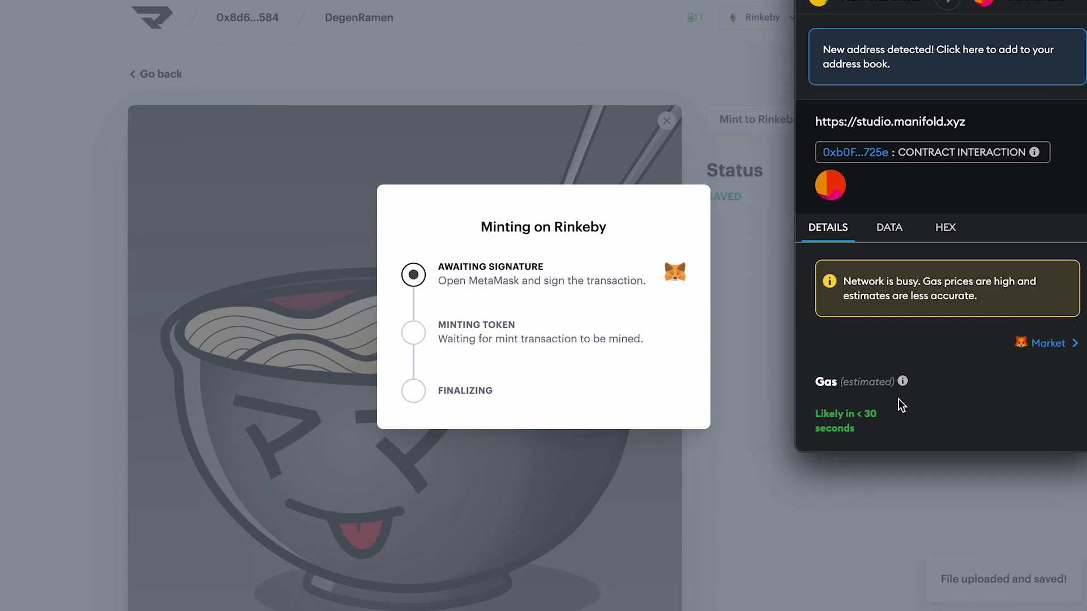
pyautogui.scroll(-3, 898, 399)
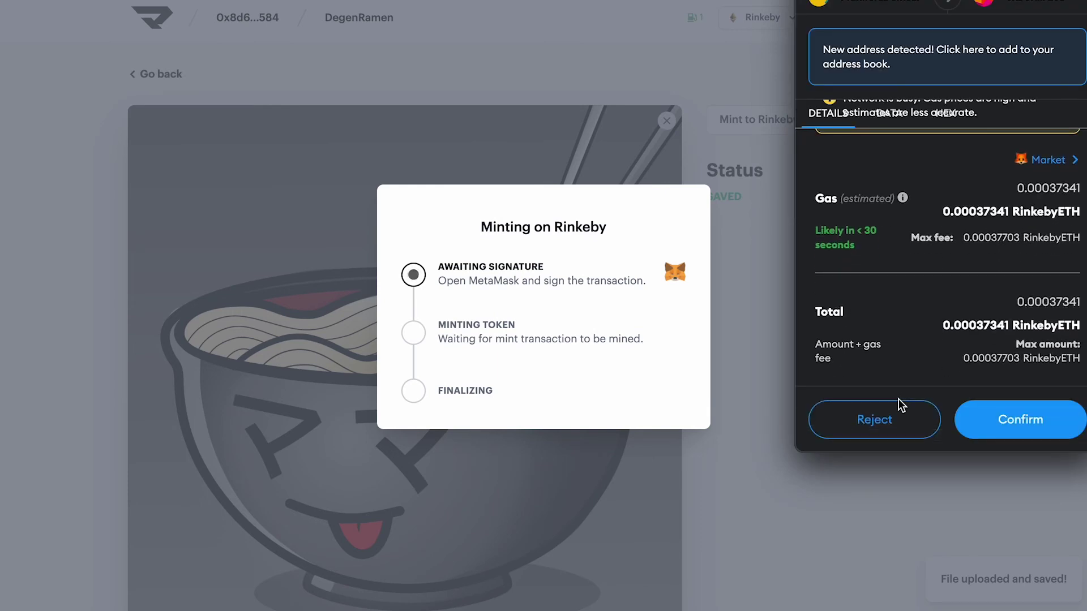
pyautogui.click(1011, 425)
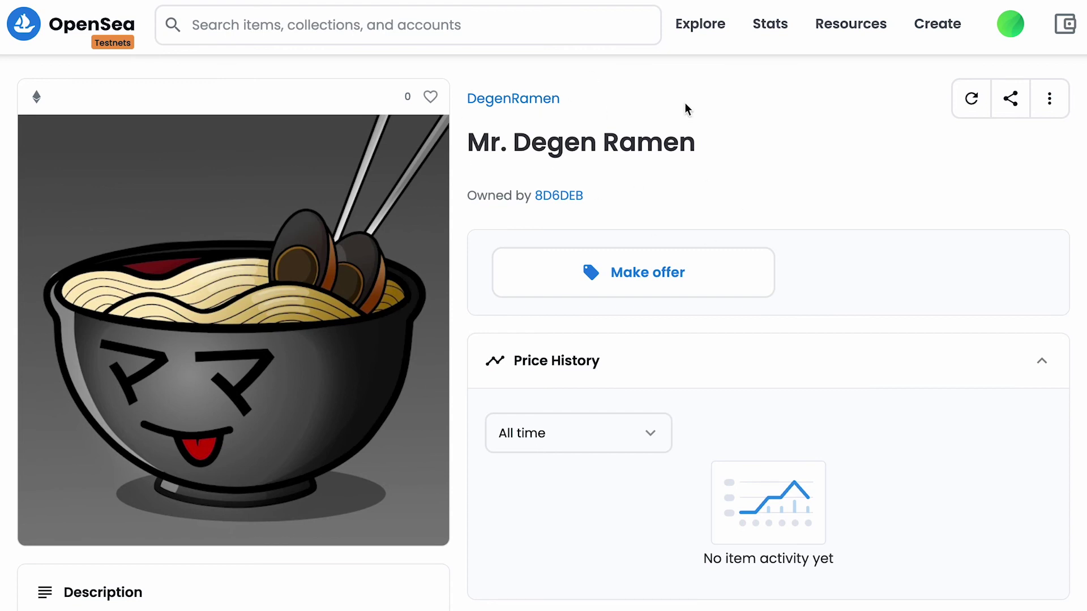
pyautogui.scroll(-8, 249, 415)
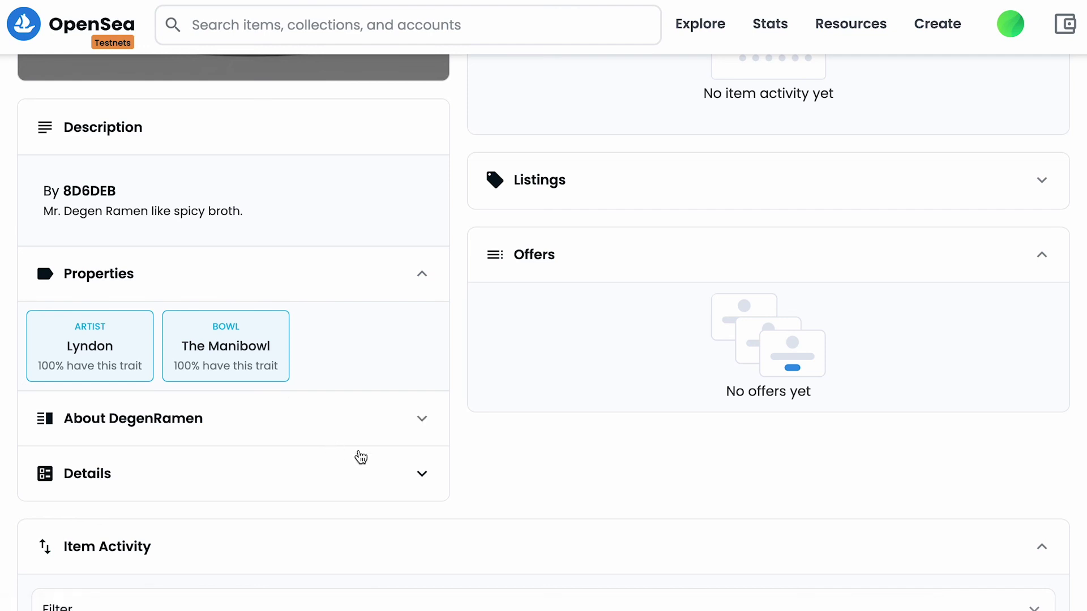
pyautogui.click(380, 476)
pyautogui.scroll(-4, 450, 488)
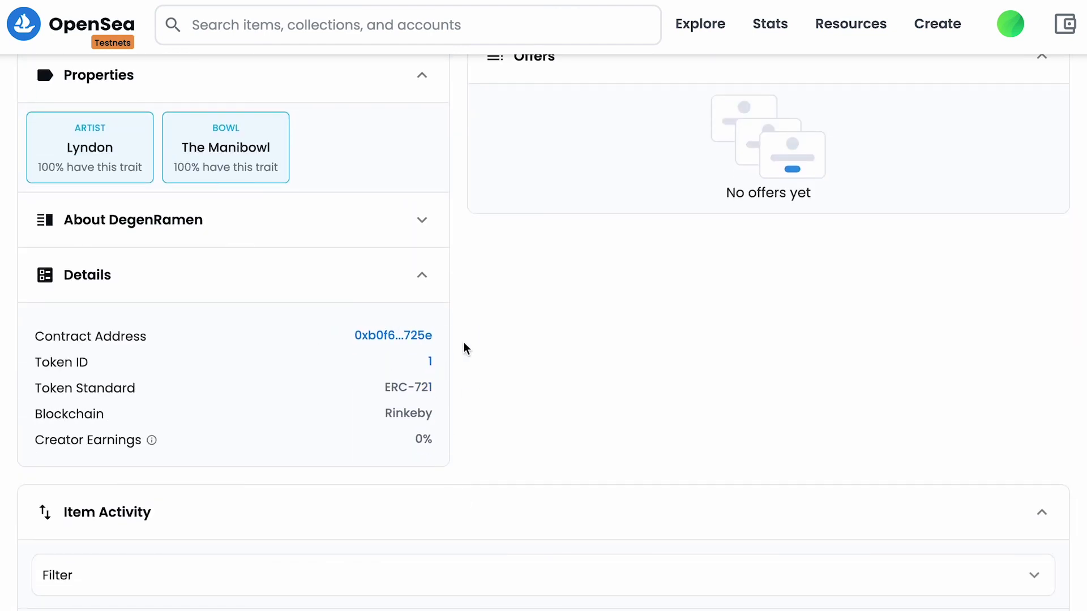
pyautogui.scroll(10, 520, 397)
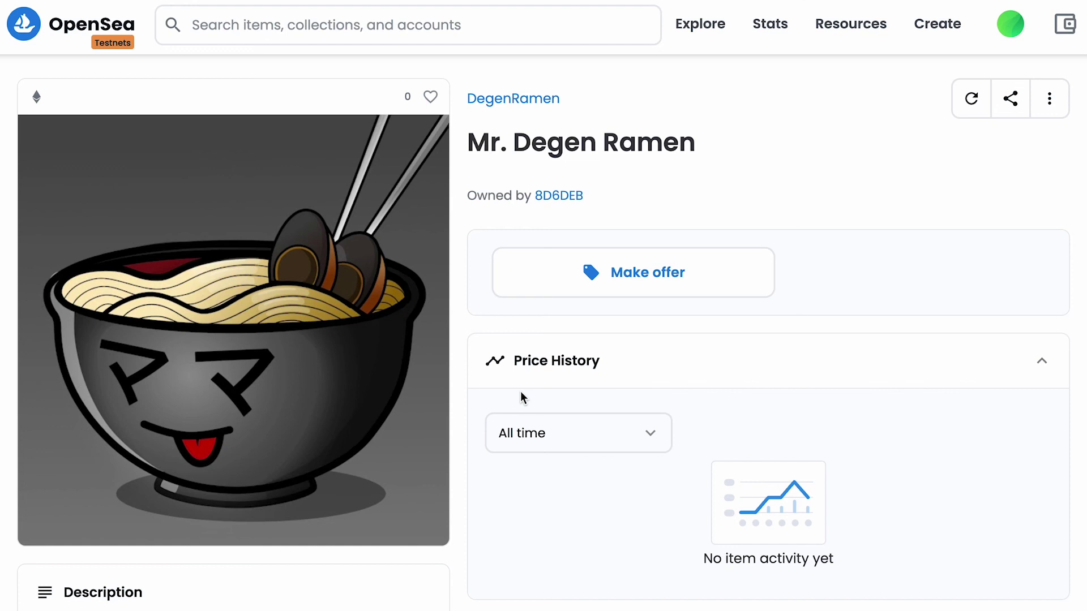
pyautogui.scroll(-7, 521, 391)
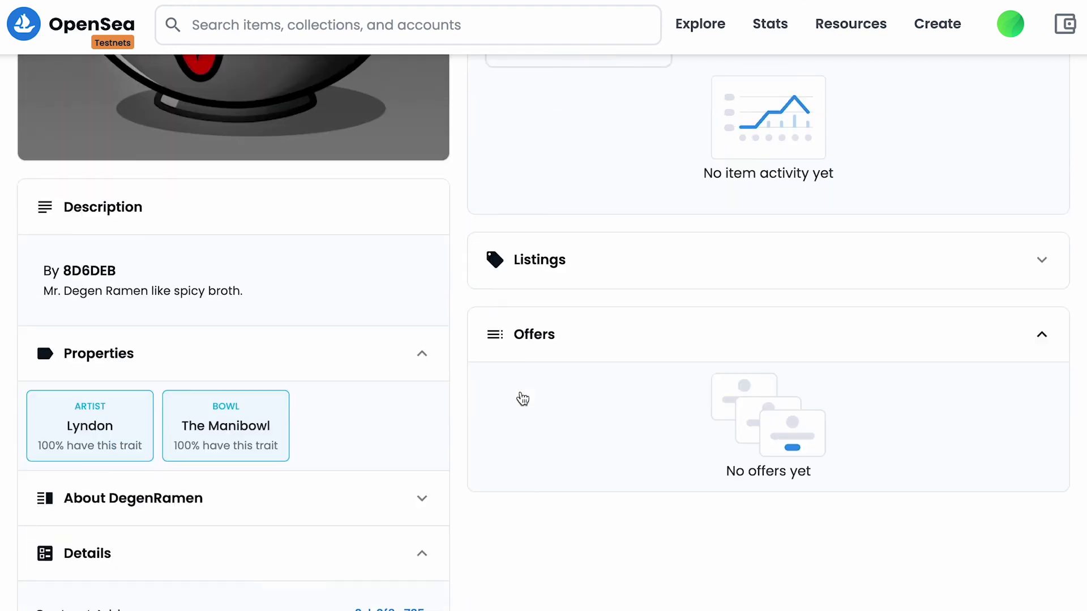
pyautogui.scroll(-4, 522, 399)
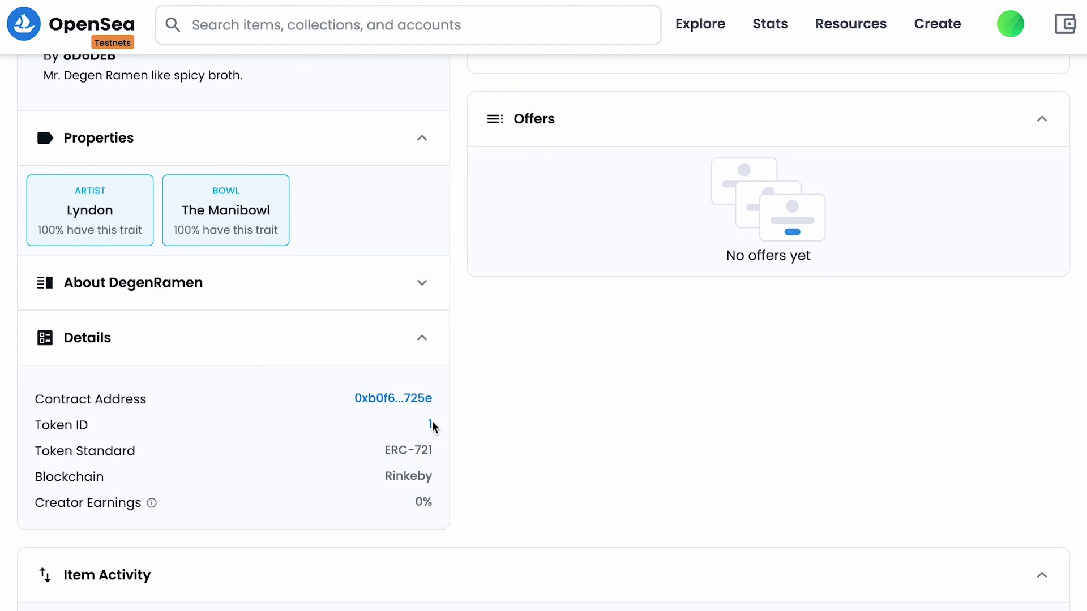
pyautogui.click(430, 424)
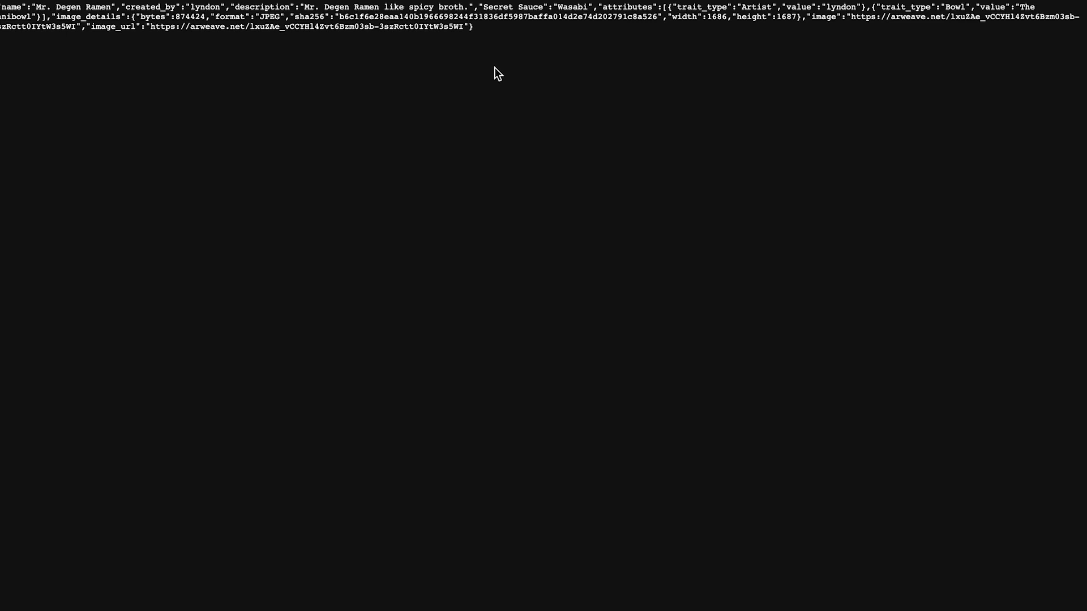
pyautogui.moveTo(479, 7); pyautogui.dragTo(587, 7)
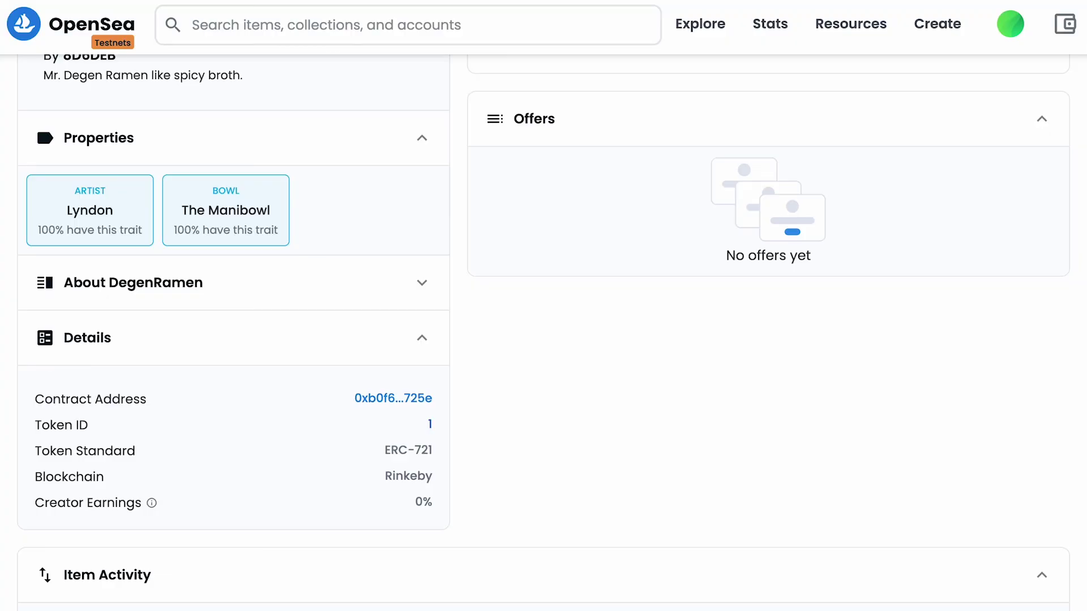
pyautogui.scroll(10, 685, 194)
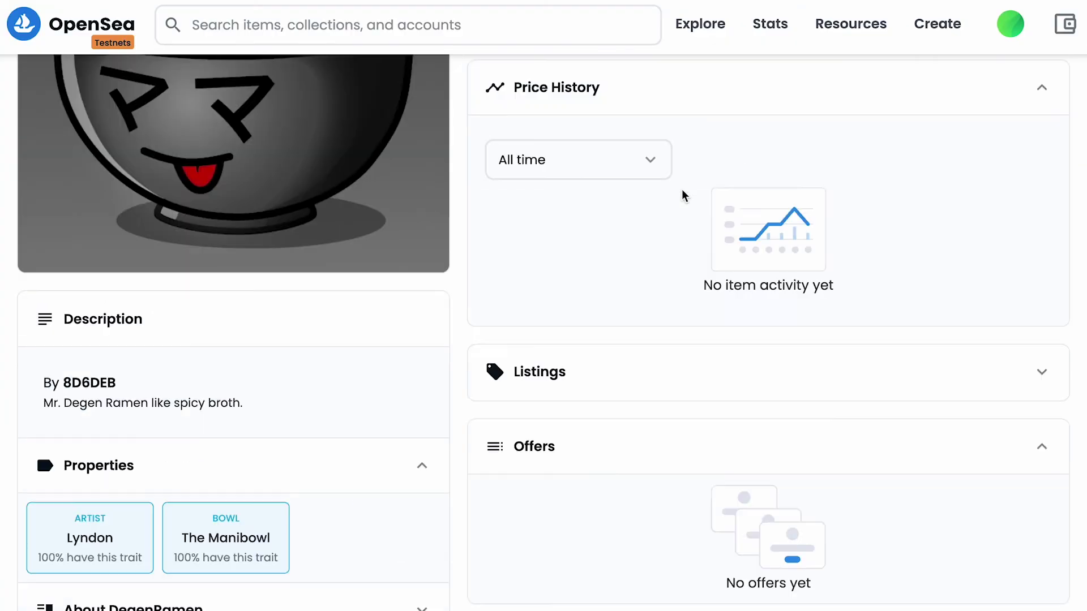